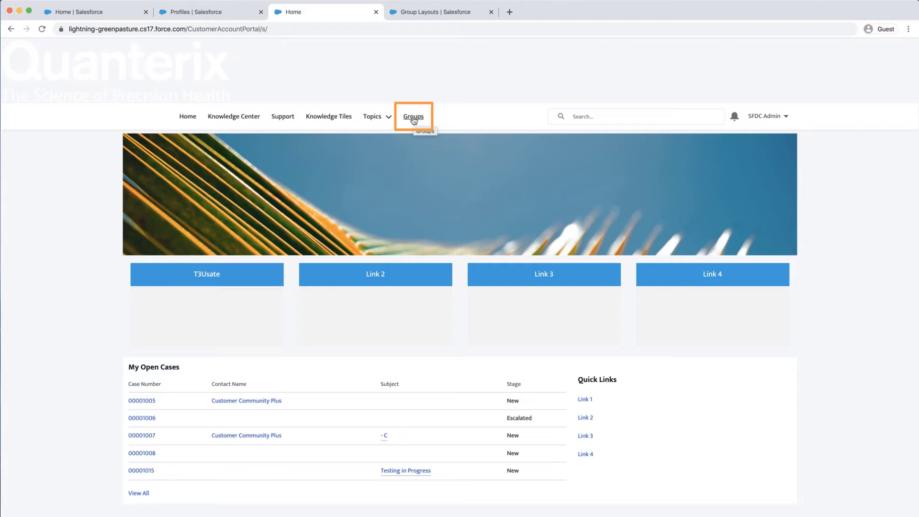
Locate 'Salesforce Community & Forum' under My Archived Groups and bring up its Edit Group form.
{"action": "left_click", "coordinate": [413, 116]}
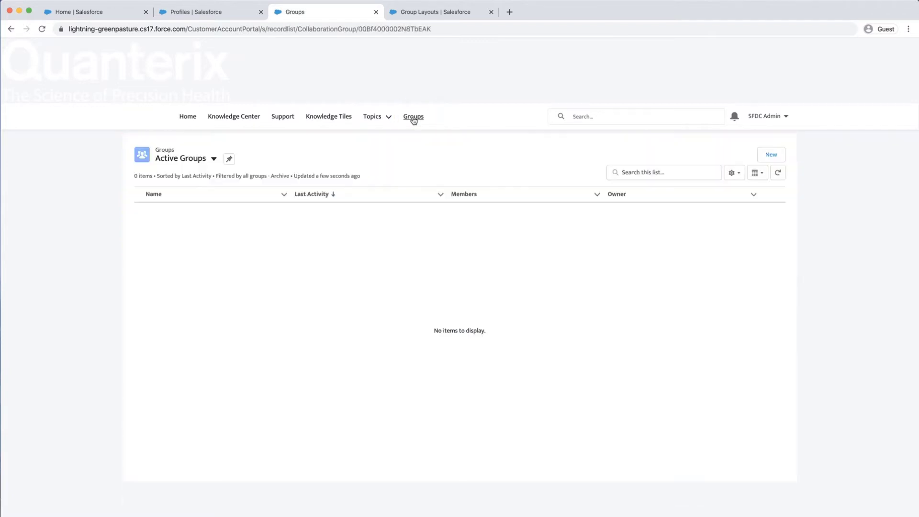
{"action": "left_click", "coordinate": [213, 159]}
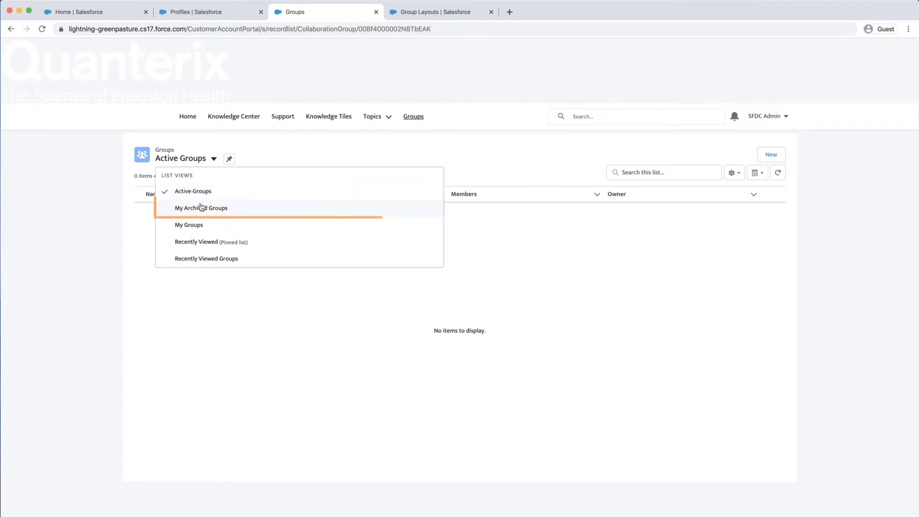
{"action": "left_click", "coordinate": [201, 209]}
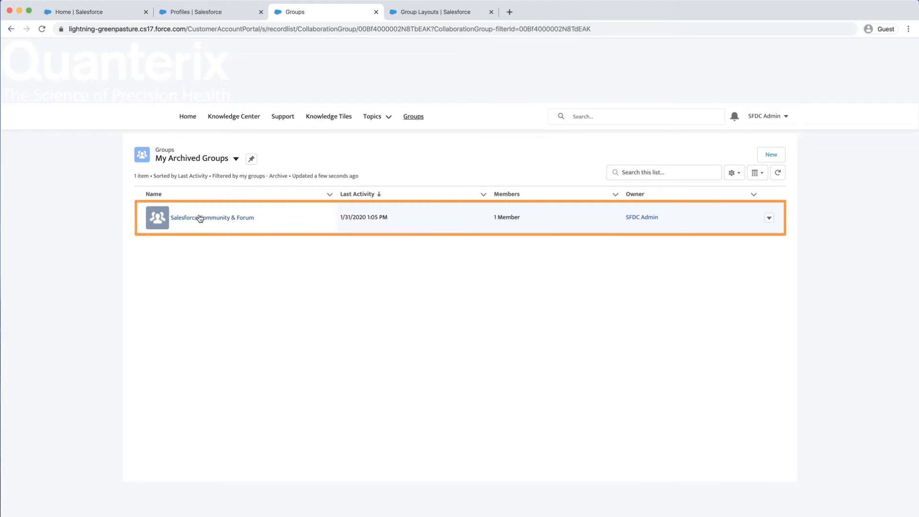
{"action": "left_click", "coordinate": [200, 218]}
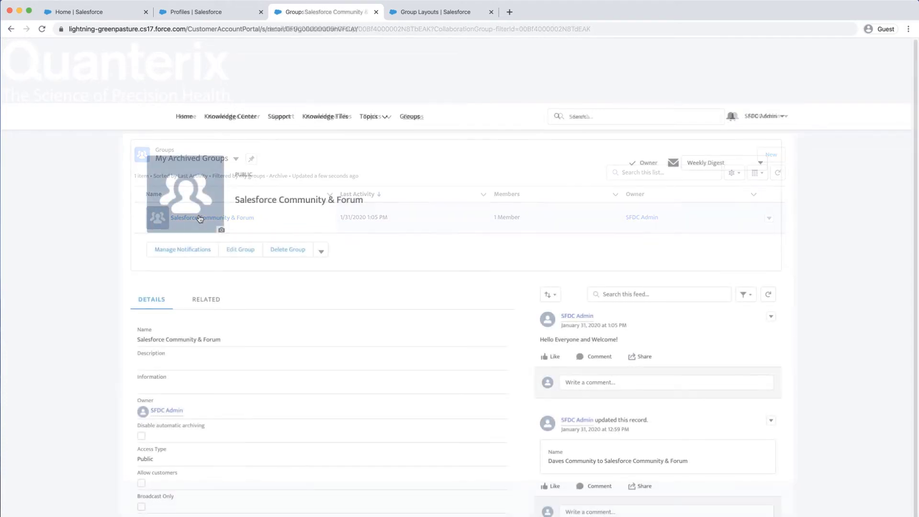
{"action": "left_click", "coordinate": [239, 250]}
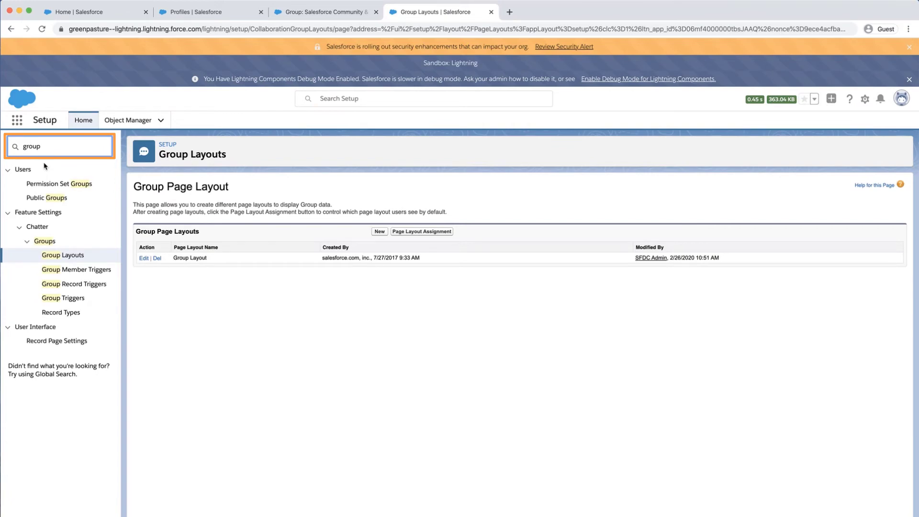
Edit the Group Layout and drag the Archive field into the Group Details section.
{"action": "left_click", "coordinate": [58, 257]}
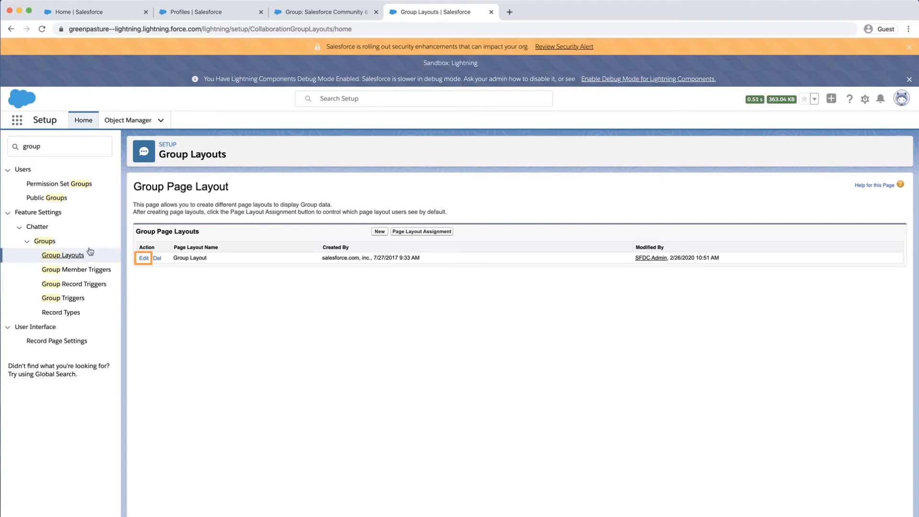
{"action": "left_click", "coordinate": [143, 258]}
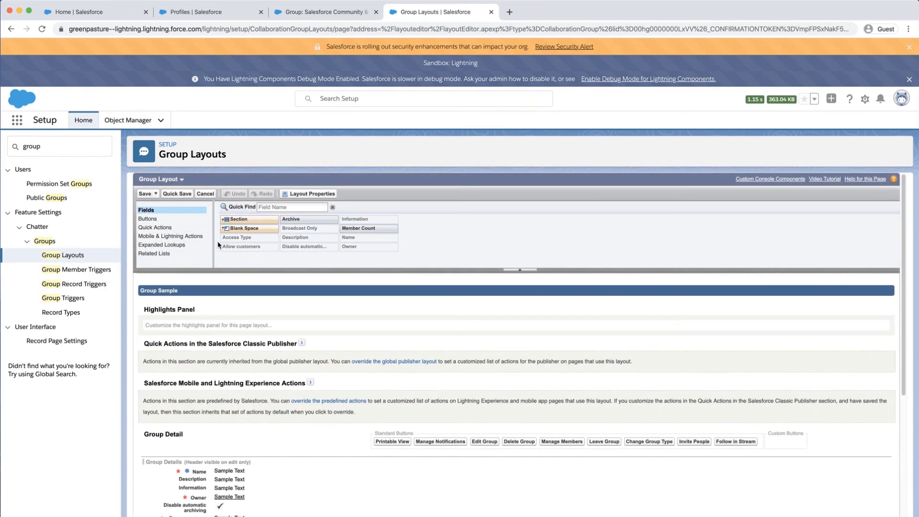
{"action": "left_click_drag", "start_coordinate": [291, 219], "coordinate": [172, 507]}
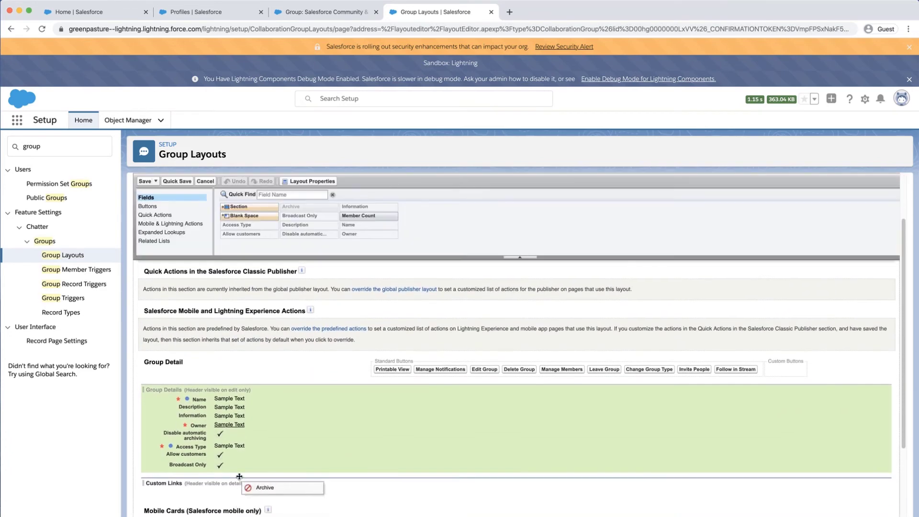
{"action": "left_click_drag", "start_coordinate": [173, 508], "coordinate": [239, 470]}
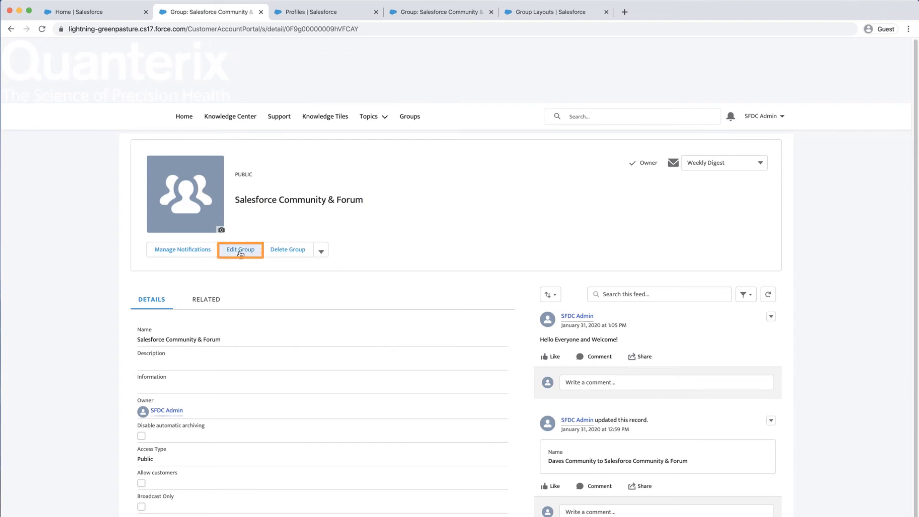
Uncheck Archive on the group's edit form and save it as active.
{"action": "left_click", "coordinate": [240, 251]}
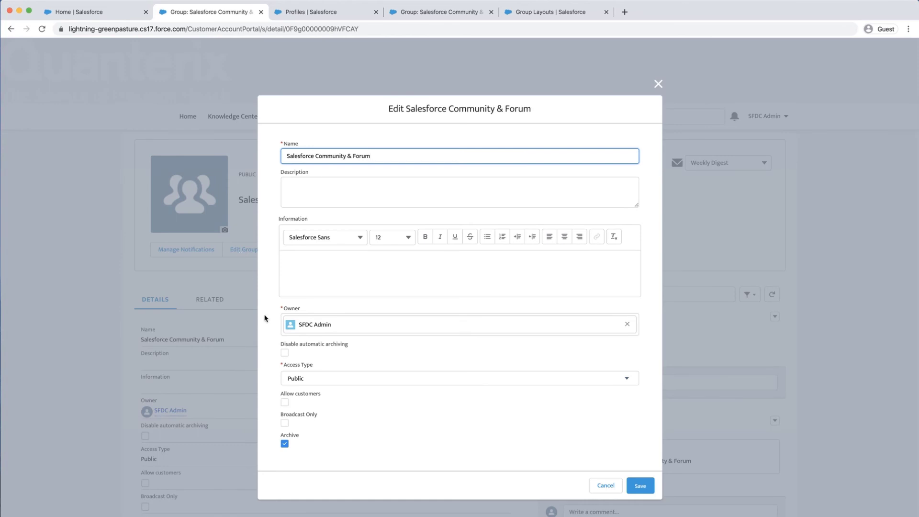
{"action": "left_click", "coordinate": [285, 446]}
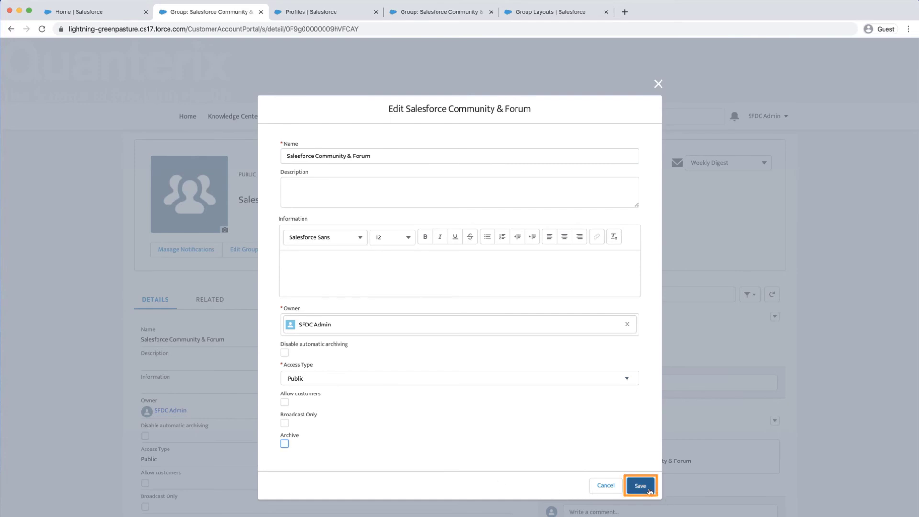
{"action": "left_click", "coordinate": [641, 486]}
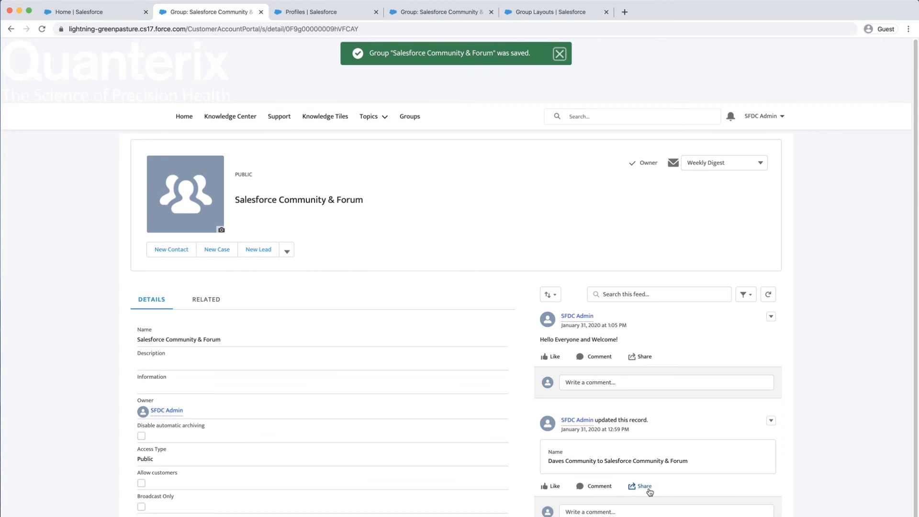
Return to Active Groups, where Salesforce Community & Forum now appears.
{"action": "left_click", "coordinate": [407, 117]}
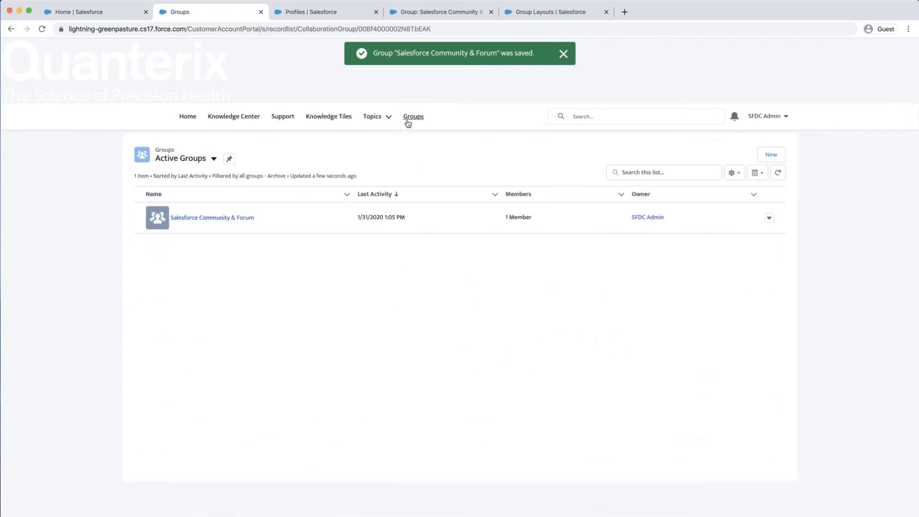